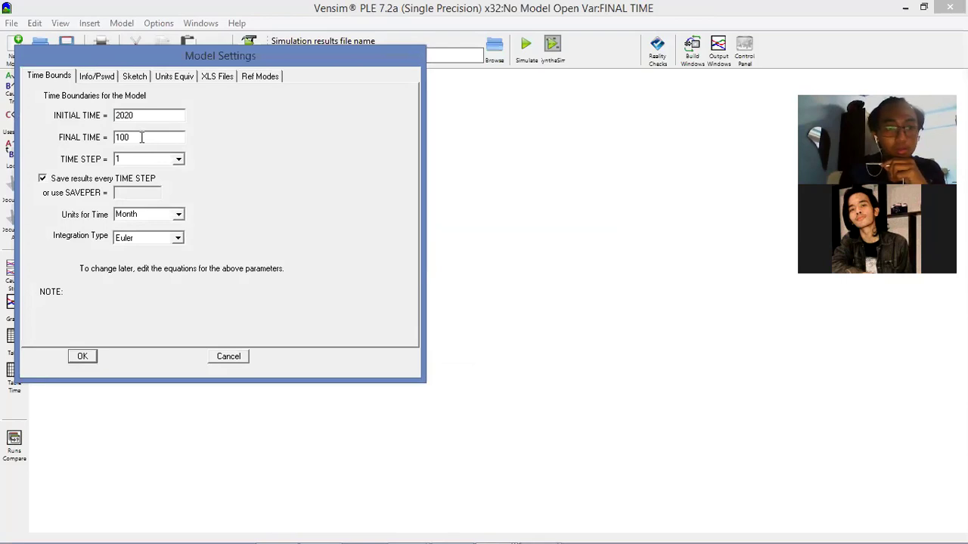
Step: Set the new model's final time to 2025 and its time units to Year, and accept the settings
click(149, 140)
key(BackSpace)
key(BackSpace)
text(2025)
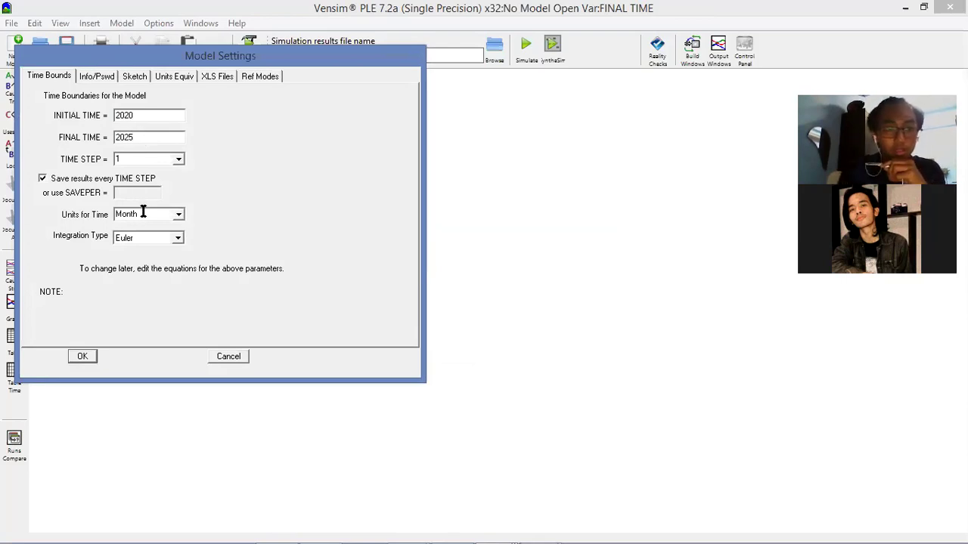
click(180, 217)
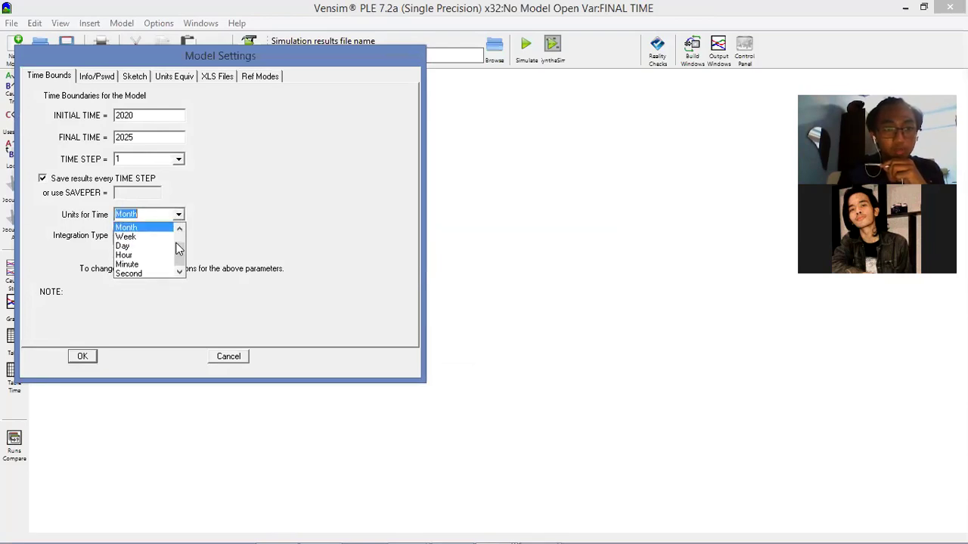
scroll(180, 249, up, 1)
click(146, 227)
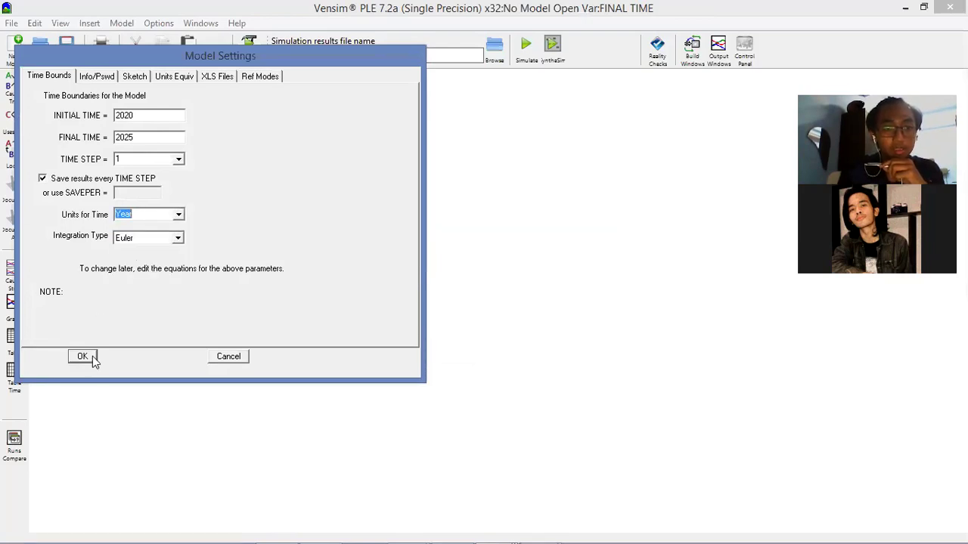
click(89, 357)
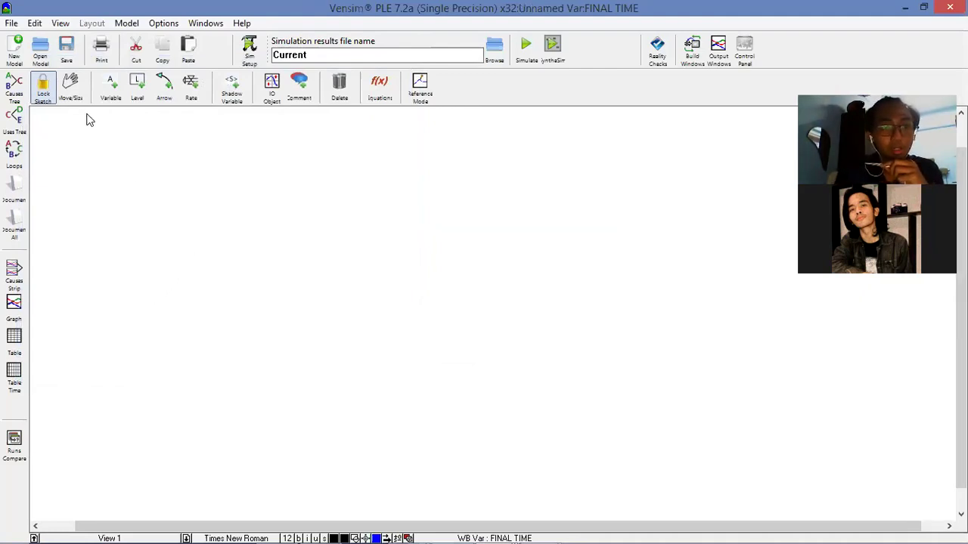
Step: Add a variable named "curah hujan pulau madura" near the sketch's upper-left corner
click(111, 94)
click(110, 184)
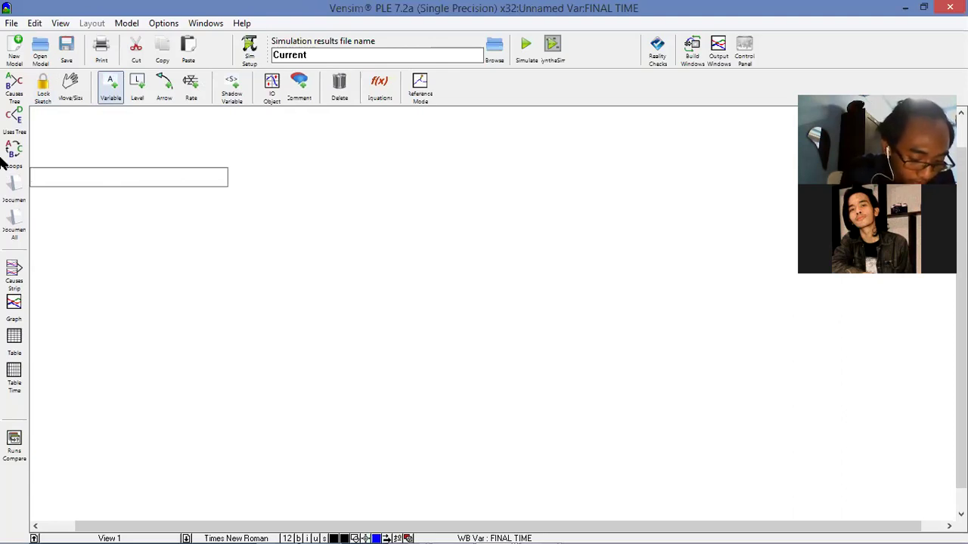
text(curah hujan pulau madur)
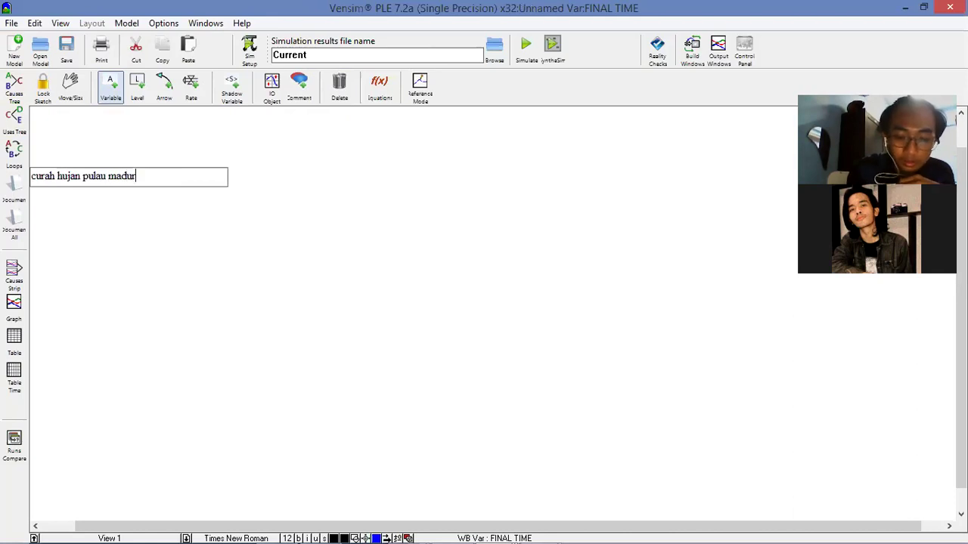
text(a)
key(Return)
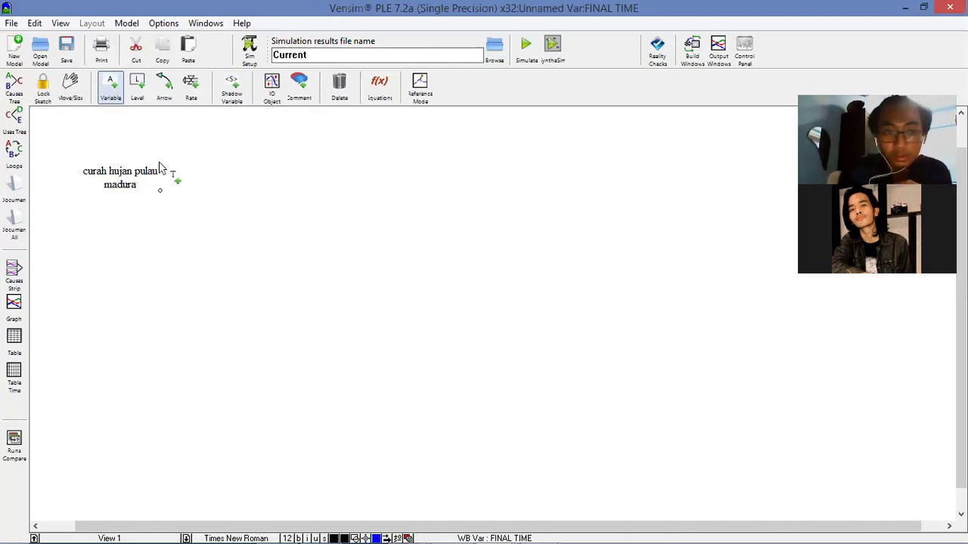
Step: Add a variable named "debit air sungai" below the "curah hujan pulau madura" variable
click(115, 253)
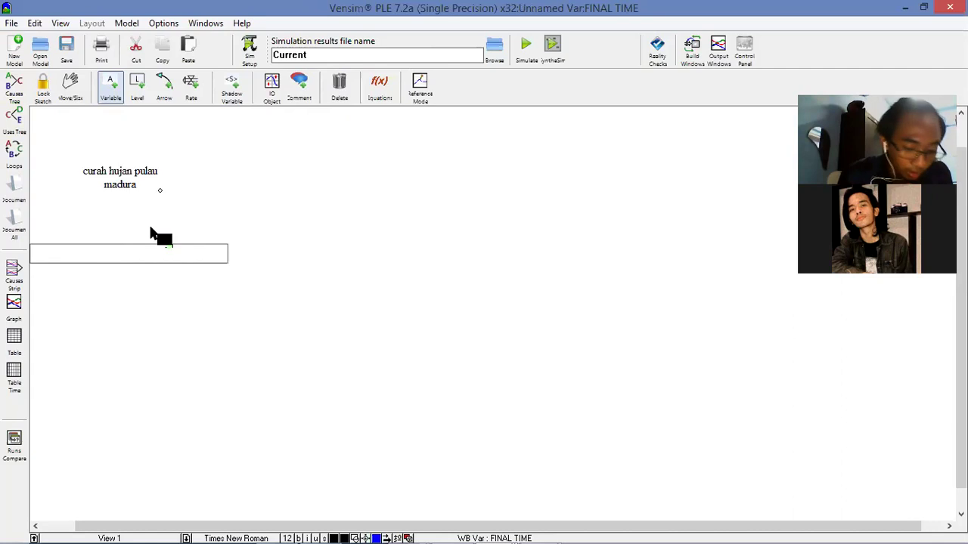
text(debit air)
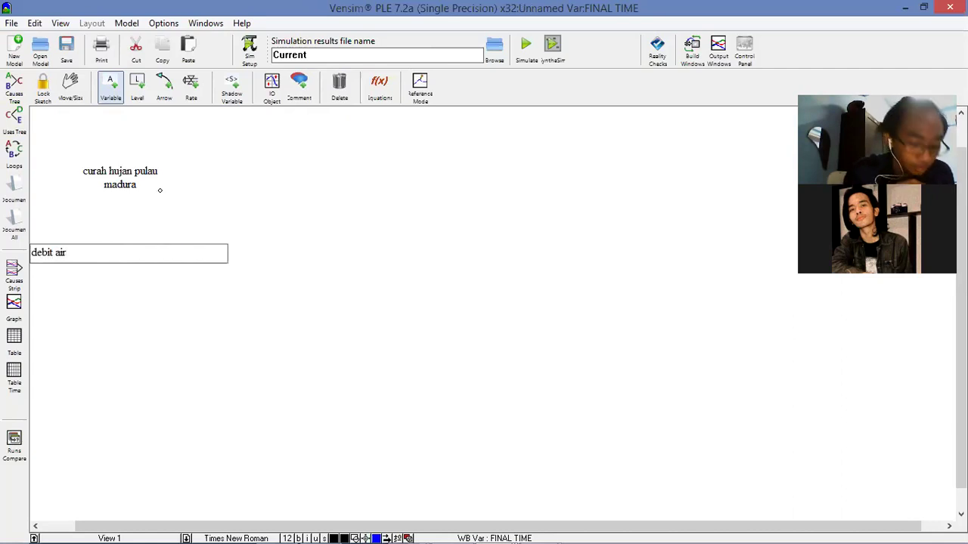
text( sungai)
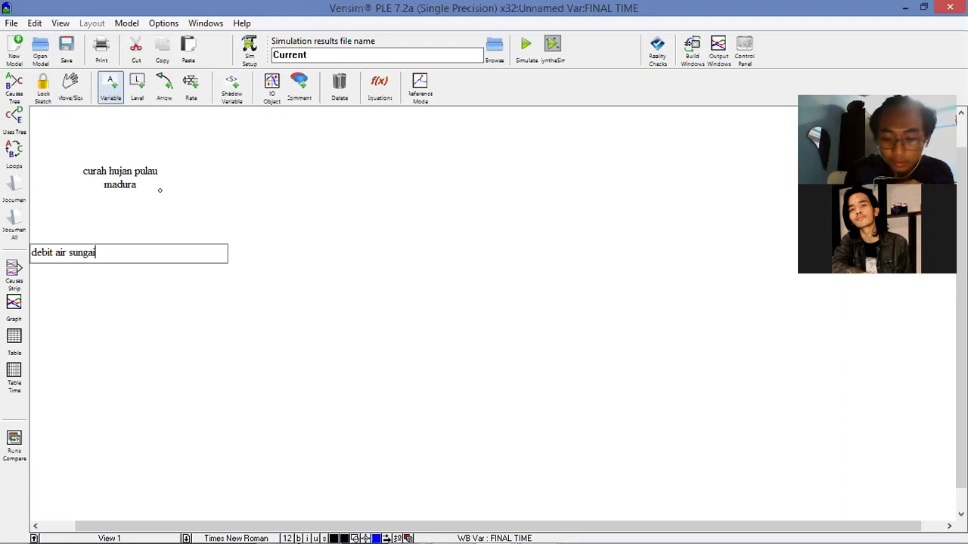
key(Return)
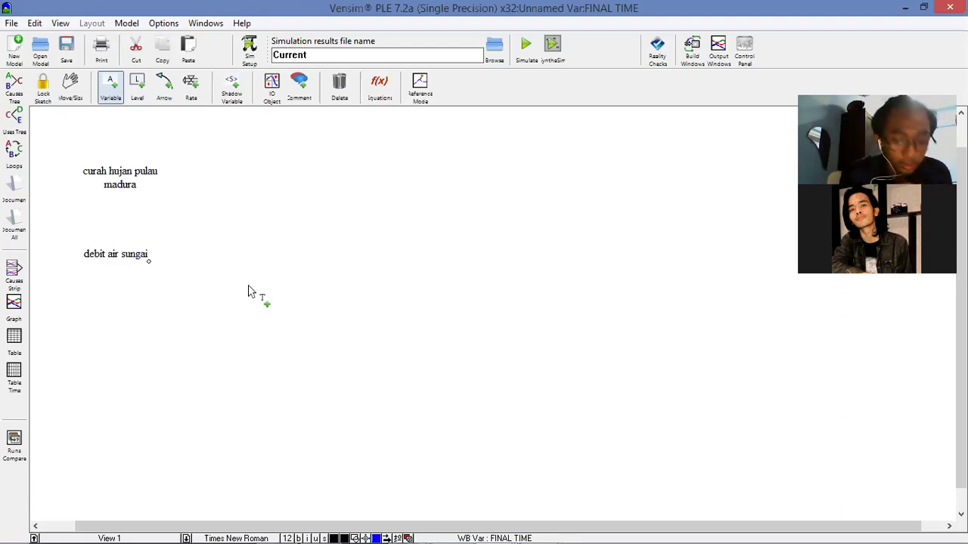
Step: Add a variable named "aspek teknis PLTA" to the right of "debit air sungai"
click(249, 258)
text(aspek)
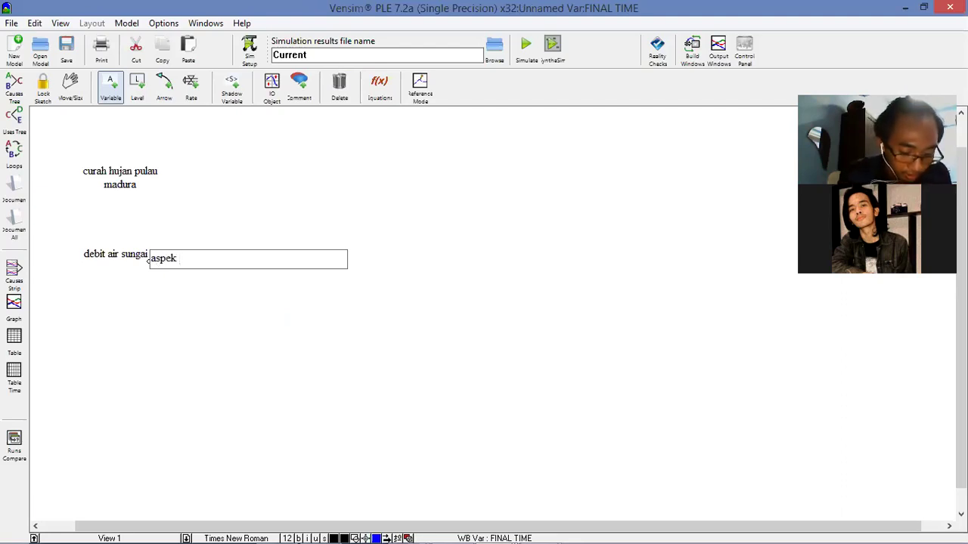
text( teknis pl)
key(BackSpace)
text(PLTA)
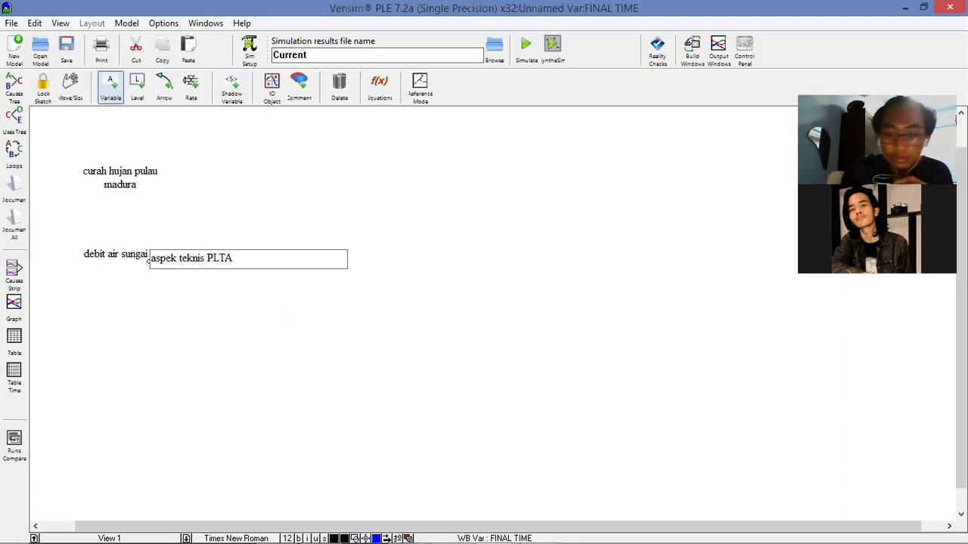
click(255, 254)
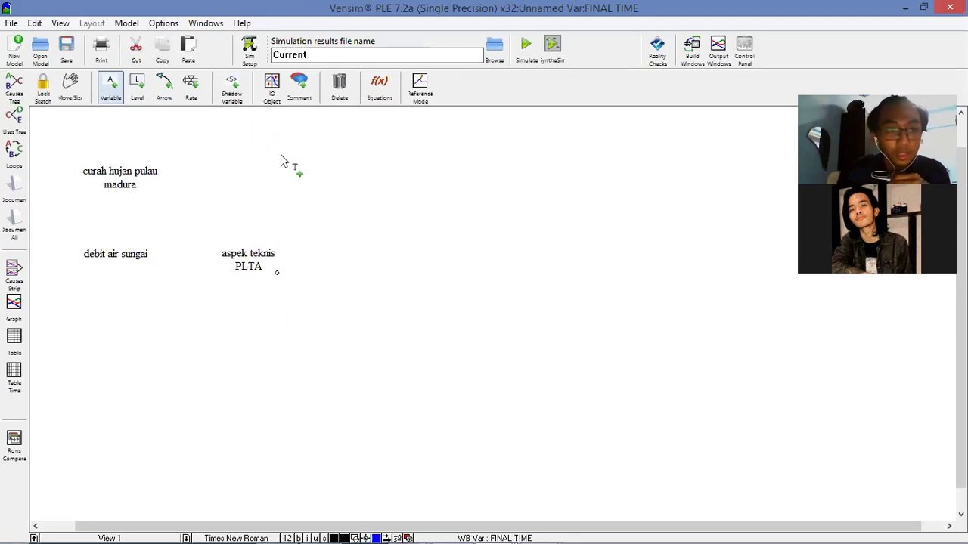
Step: Draw curved arrows from "curah hujan pulau madura" to "debit air sungai" and from there to "aspek teknis PLTA"
click(170, 100)
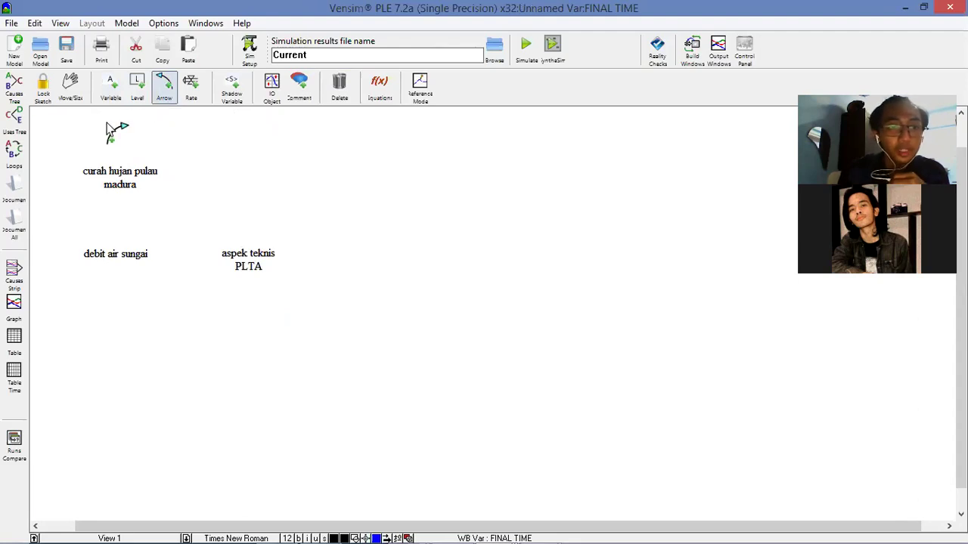
click(124, 187)
click(129, 260)
click(130, 257)
click(249, 261)
drag(182, 261, 192, 281)
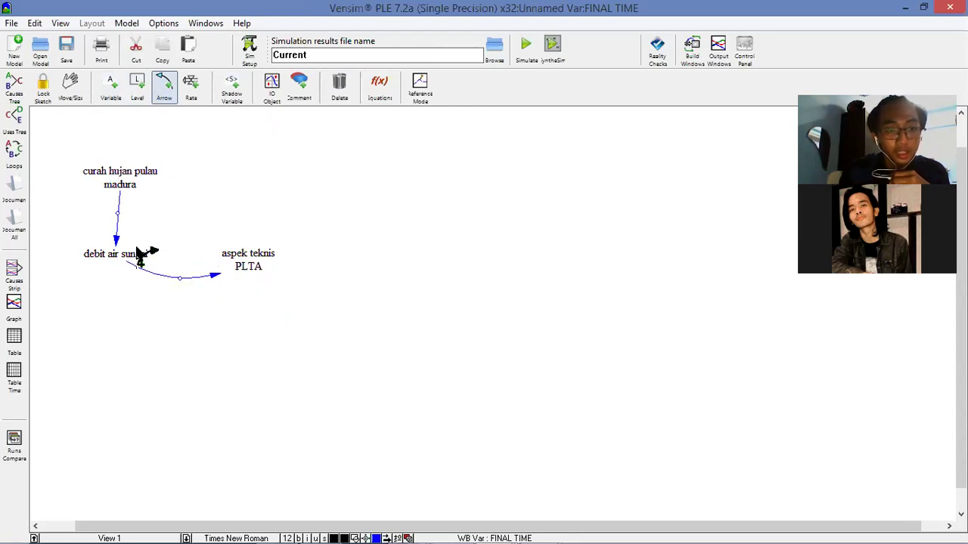
click(117, 223)
drag(117, 223, 81, 216)
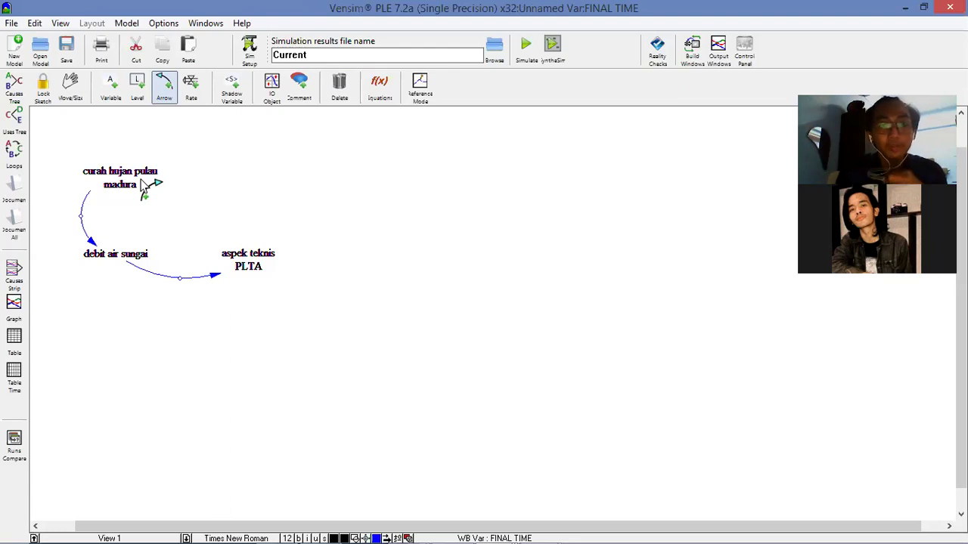
Step: Give the arrows into "debit air sungai" and "aspek teknis PLTA" a + polarity mark
right_click(91, 244)
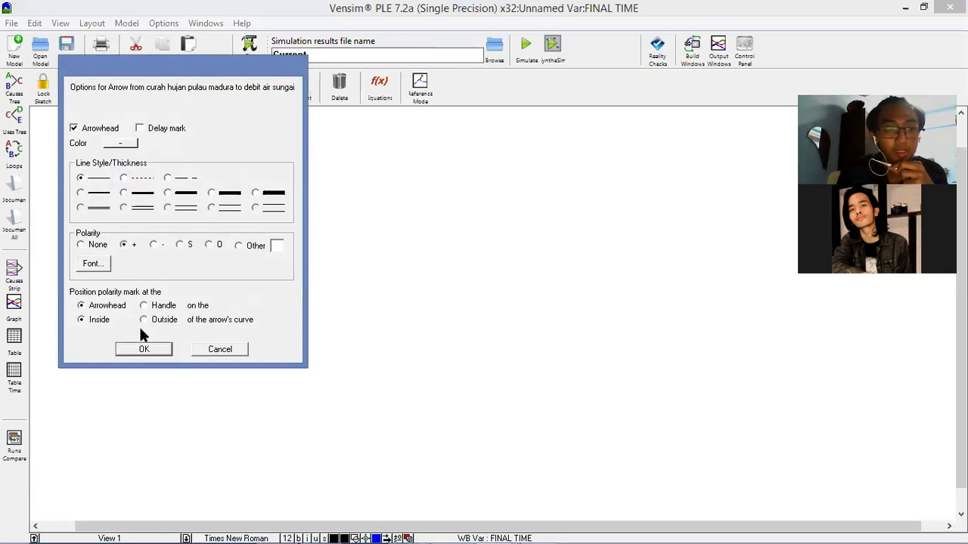
click(144, 350)
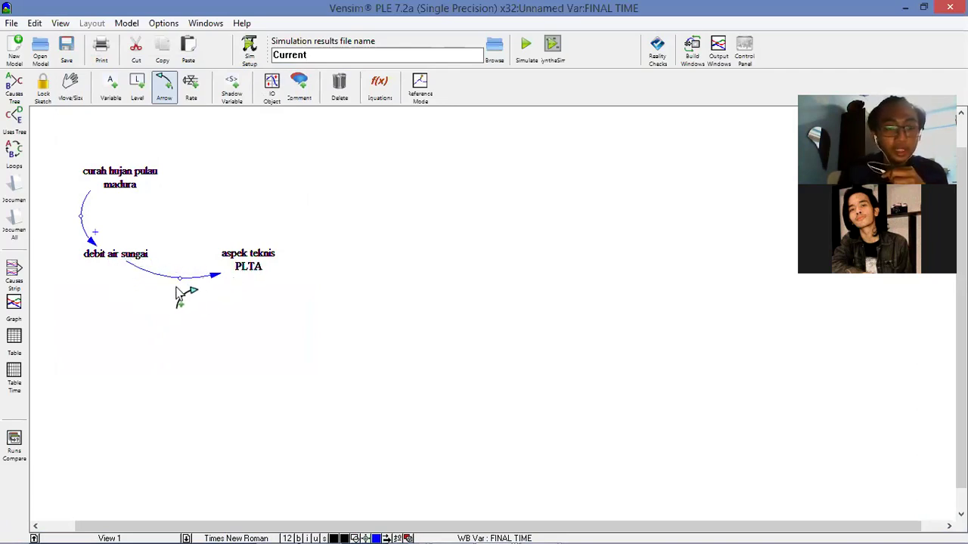
click(214, 278)
right_click(214, 278)
click(123, 245)
click(150, 348)
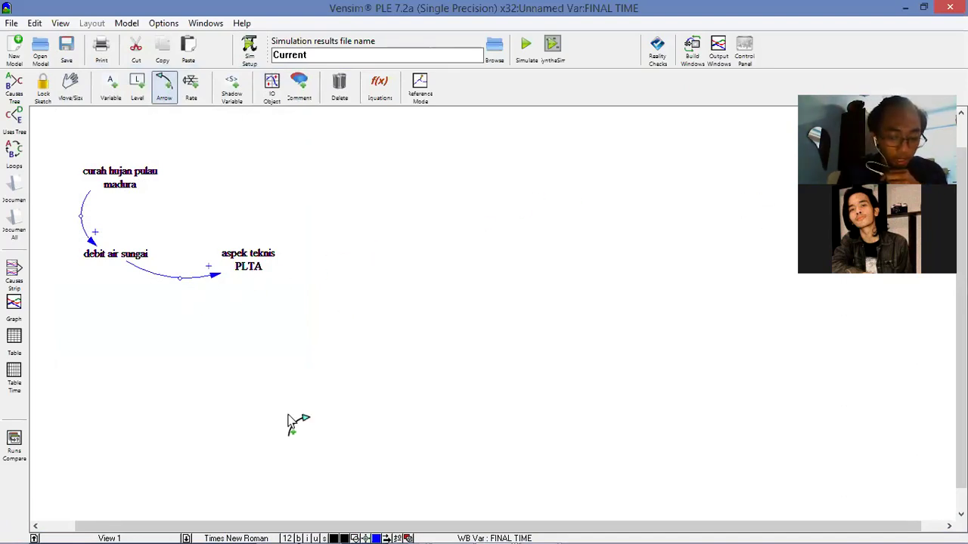
Step: Add a variable named "gangguan distribusi dan transmisi" on the right side of the sketch and move it slightly down and left
click(111, 88)
click(598, 168)
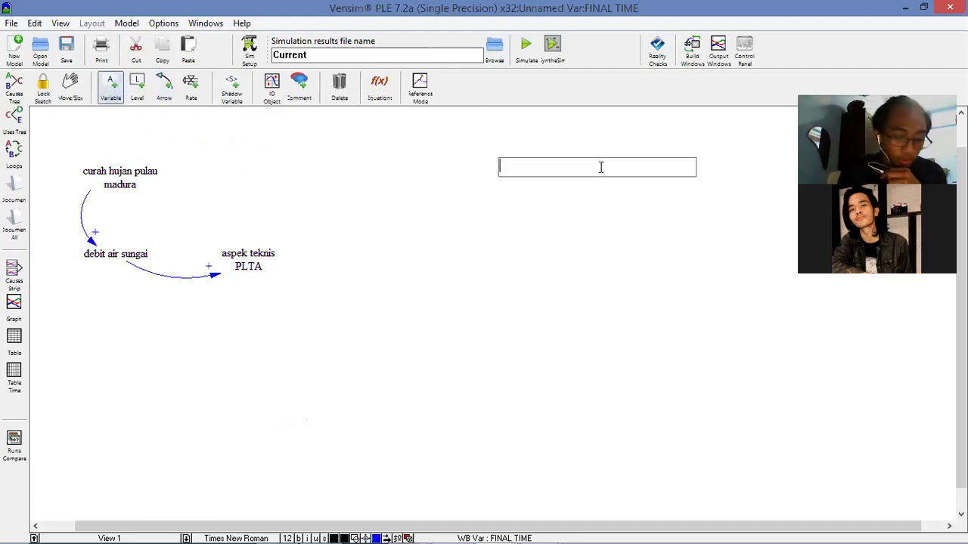
text(gangguan)
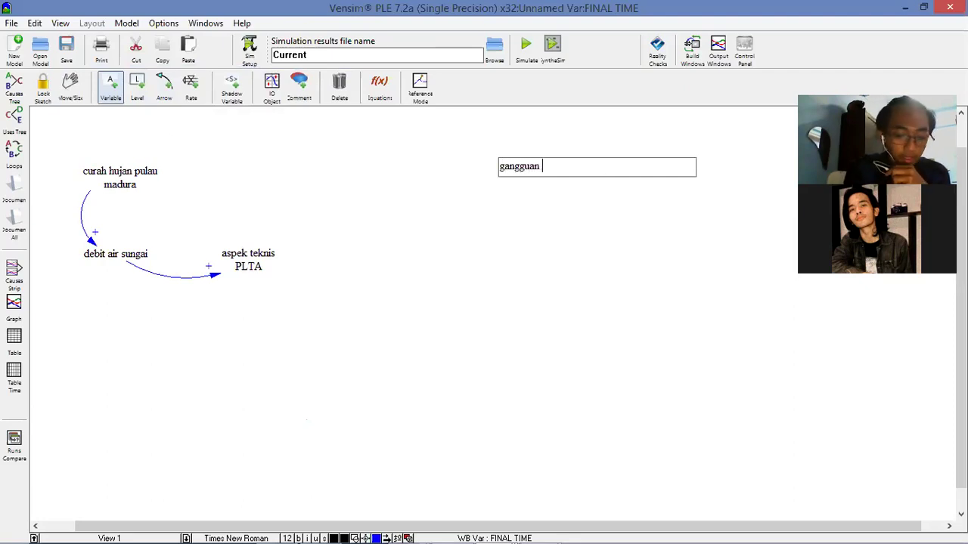
text( distribusi)
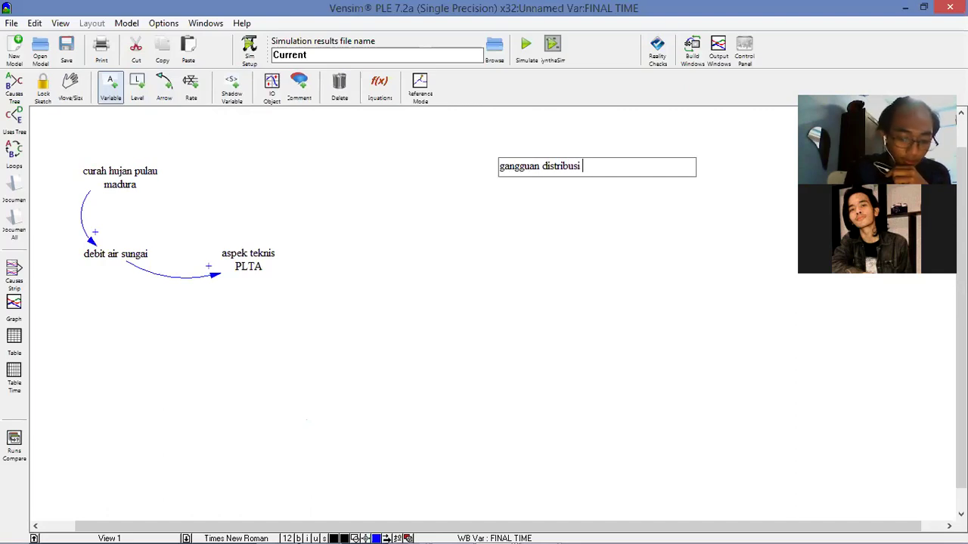
text( dan transmisi)
key(Return)
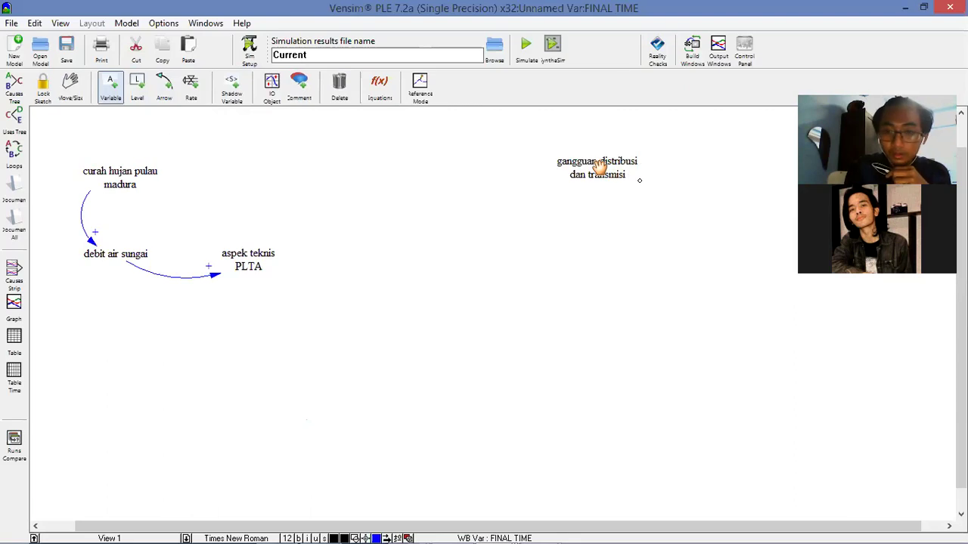
drag(598, 167, 577, 206)
click(545, 241)
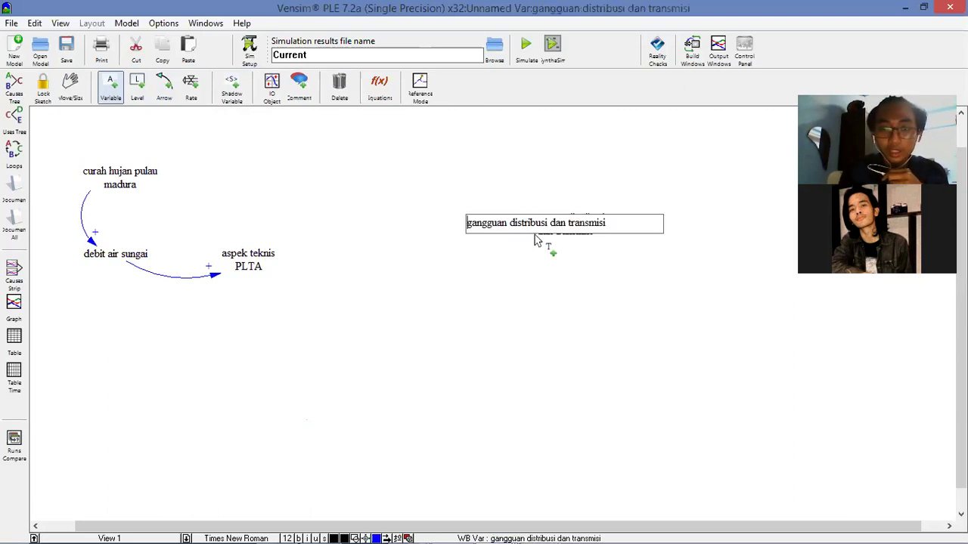
key(Return)
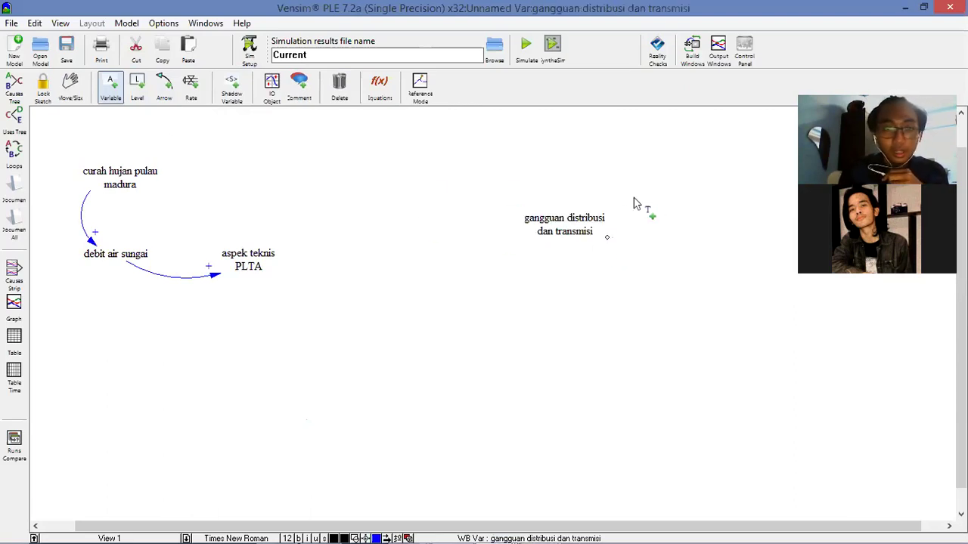
Step: Add a variable named "ketersediann listrik" above and right of "gangguan distribusi dan transmisi"
click(616, 153)
text(ketersedia)
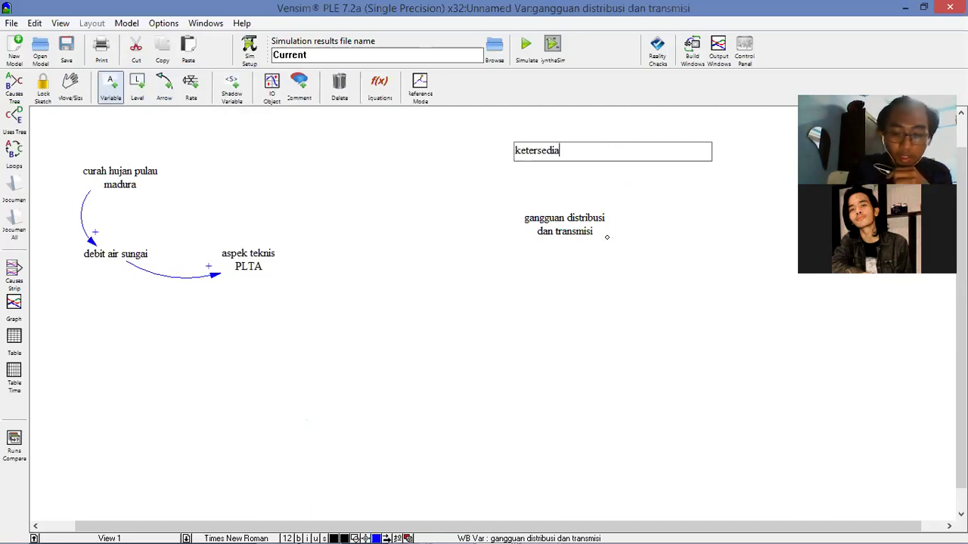
text(nn lisr)
text(trik)
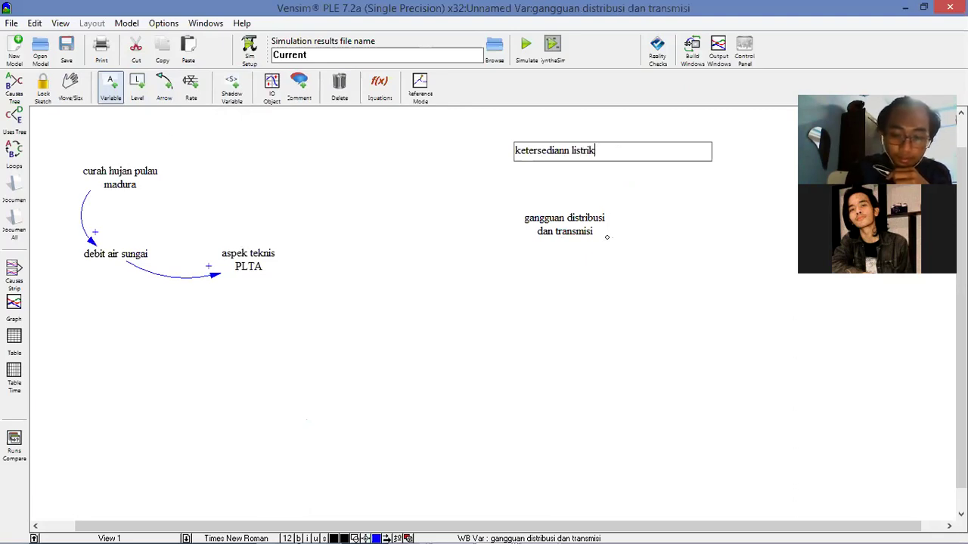
key(Return)
Step: Draw an arrow from "gangguan distribusi dan transmisi" to "ketersediann listrik" and curve it gently to the left
click(163, 85)
click(580, 229)
click(610, 155)
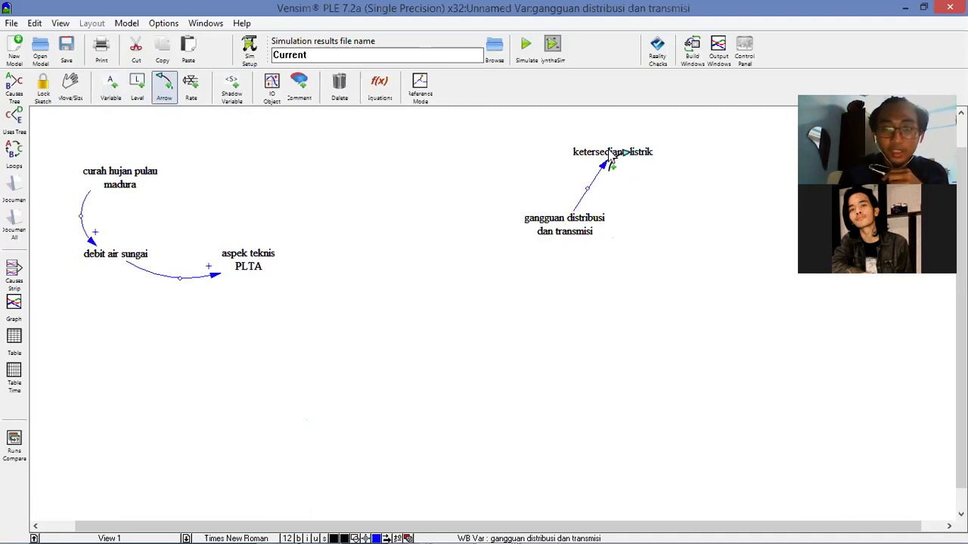
drag(586, 188, 549, 176)
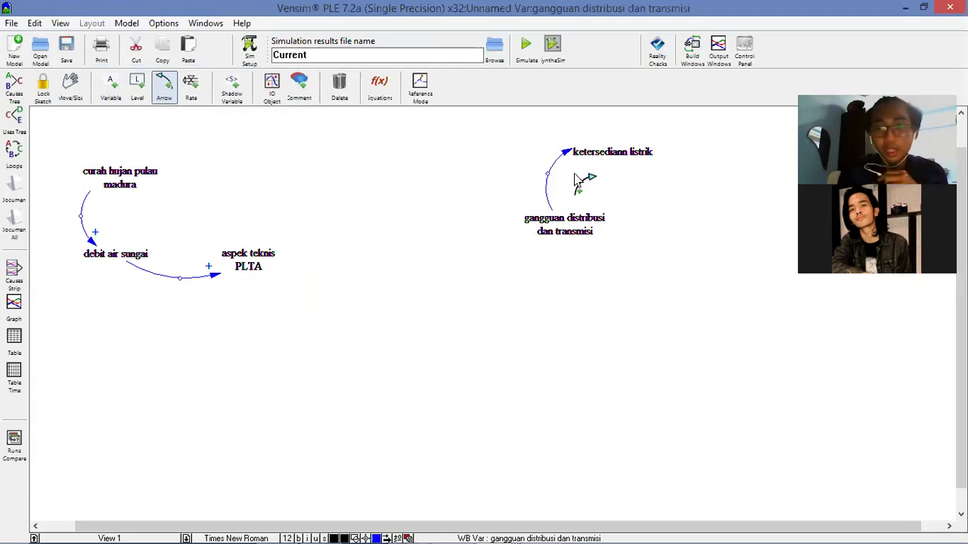
drag(554, 181, 560, 189)
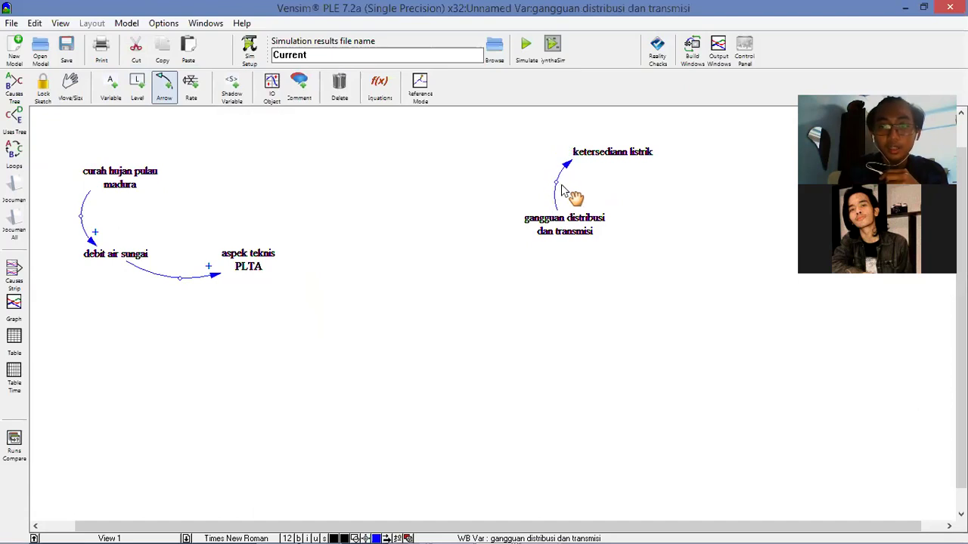
Step: Give the arrow from "gangguan distribusi dan transmisi" to "ketersediann listrik" a - polarity mark
right_click(568, 164)
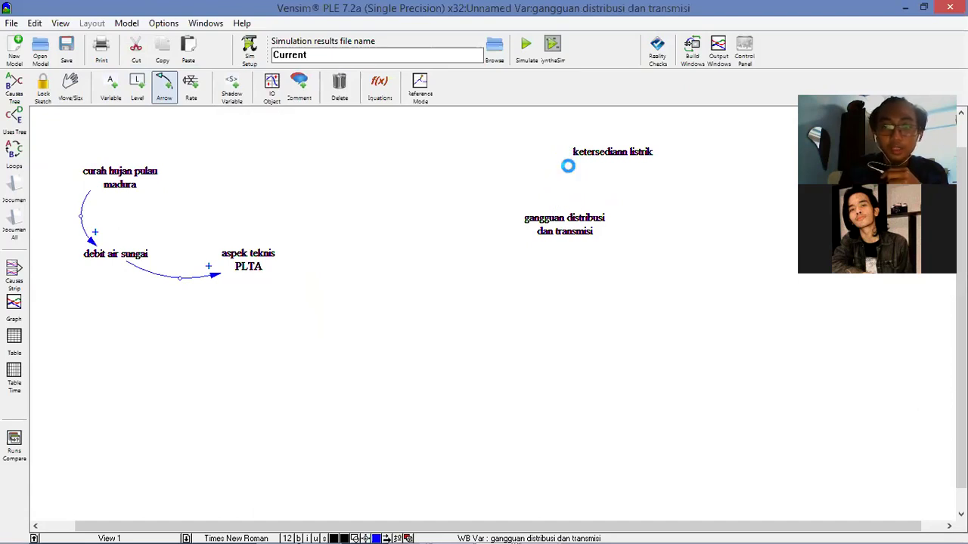
click(155, 245)
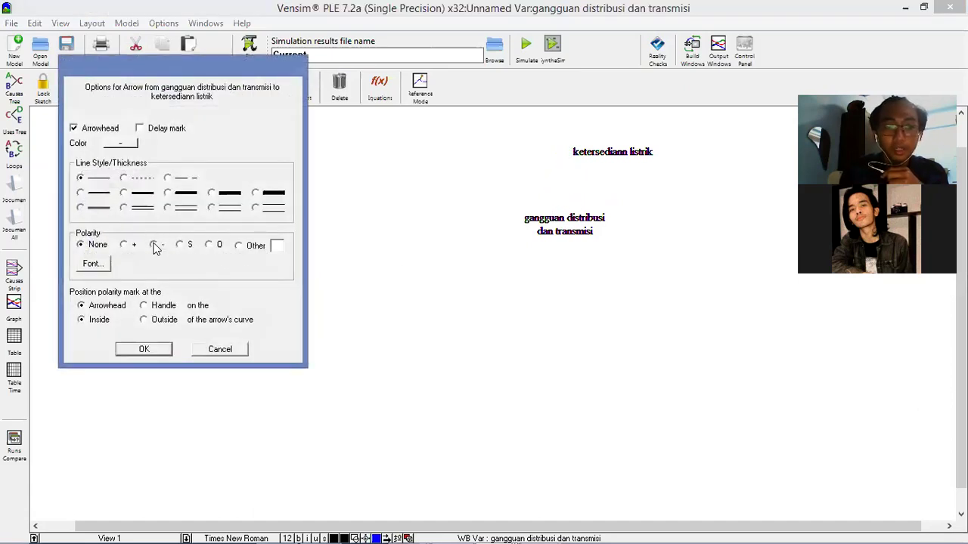
click(143, 349)
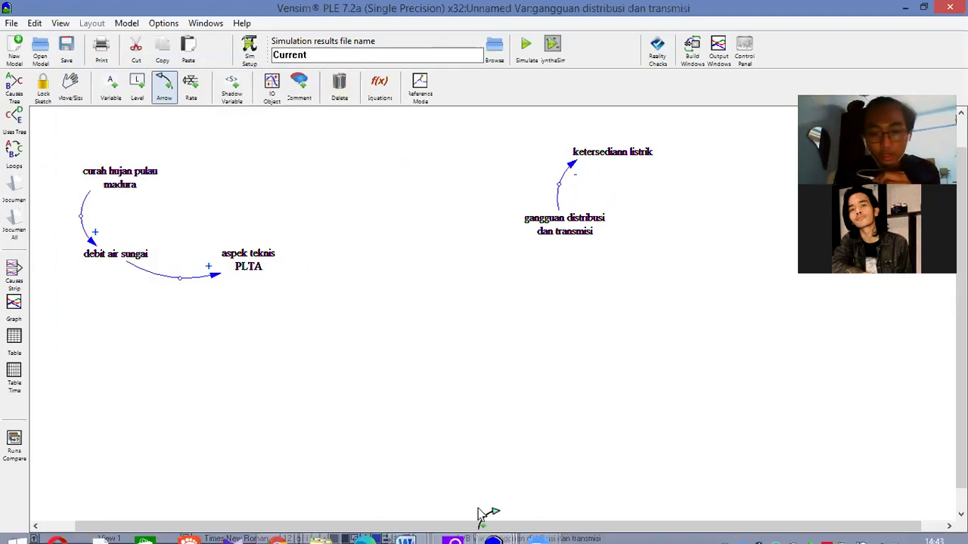
Step: Look over the finished diagram in Casual Loop Study Kasus.mdl and switch to the Stock Flow Study Kasus.mdl model
click(506, 524)
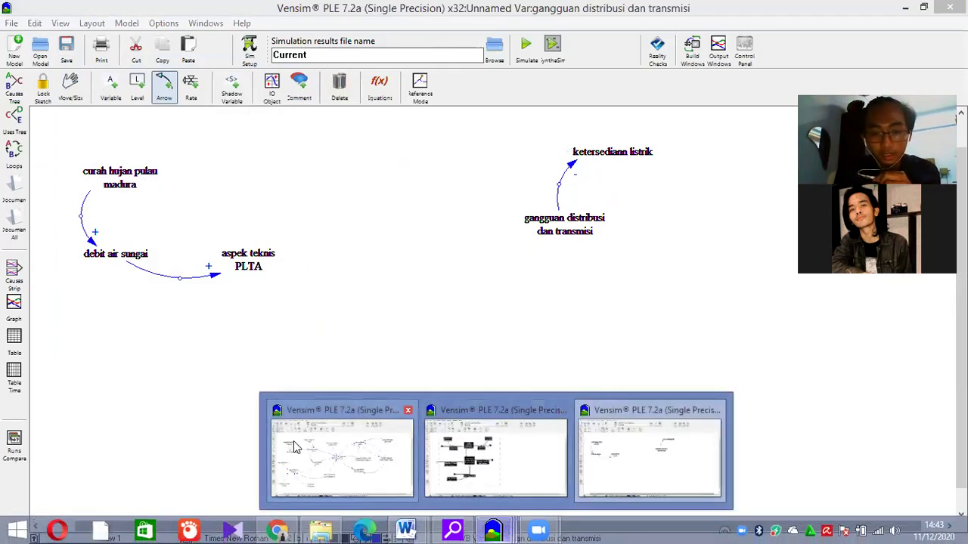
click(349, 457)
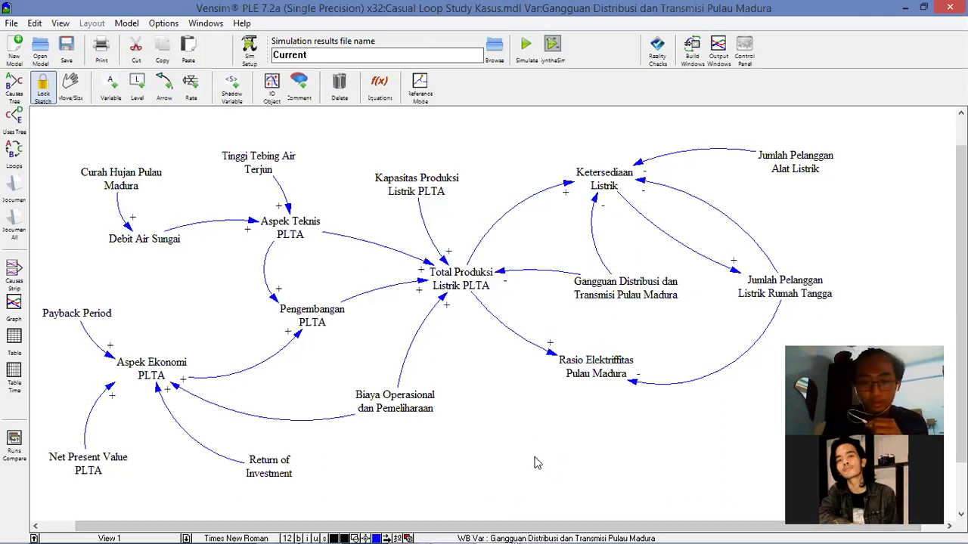
mouse_move(582, 530)
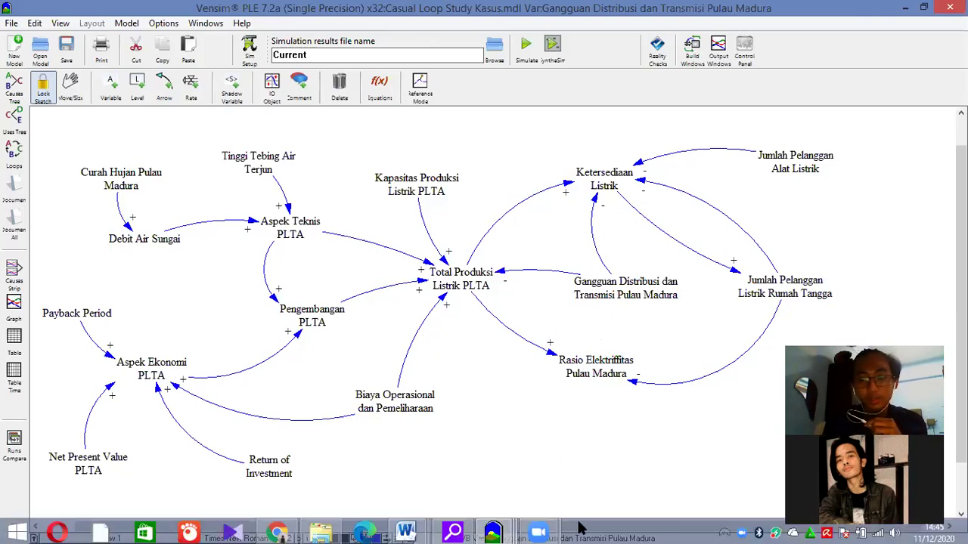
mouse_move(511, 527)
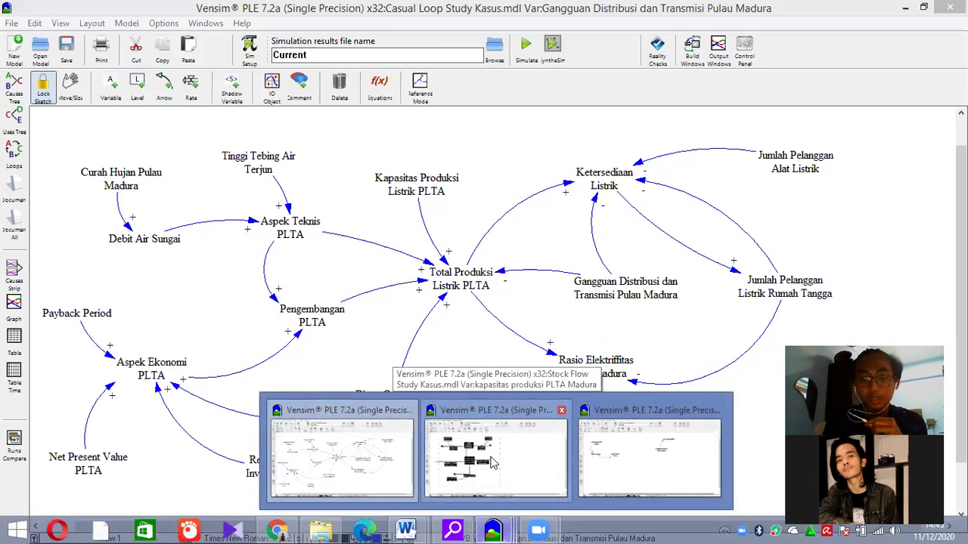
click(492, 463)
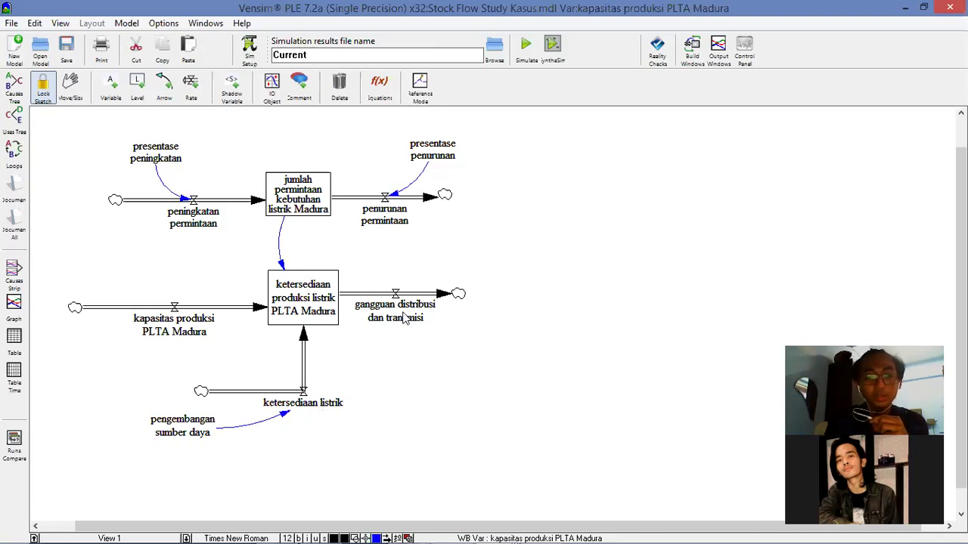
Step: Review the equations of the levels "jumlah permintaan kebutuhan listrik Madura" and "ketersediaan produksi listrik PLTA Madura" without changing them
click(379, 83)
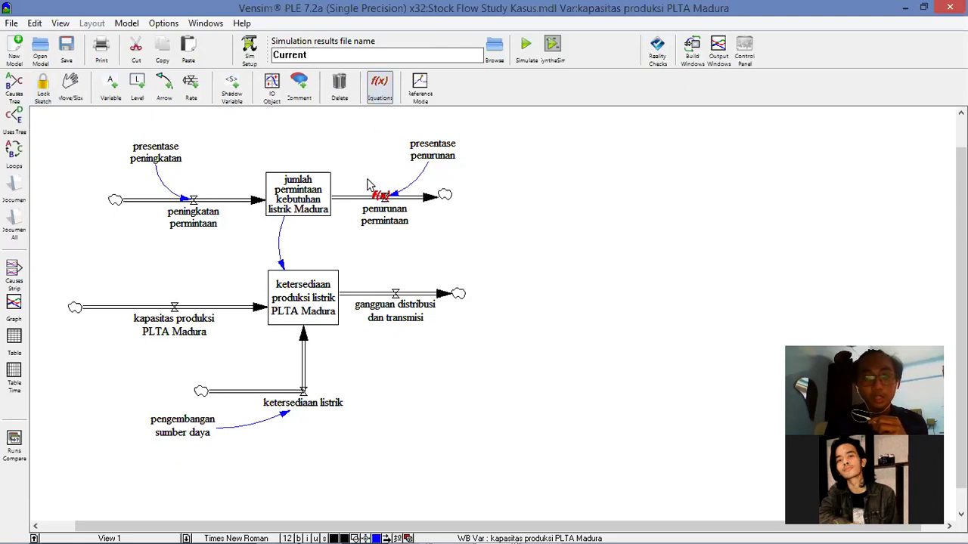
click(310, 198)
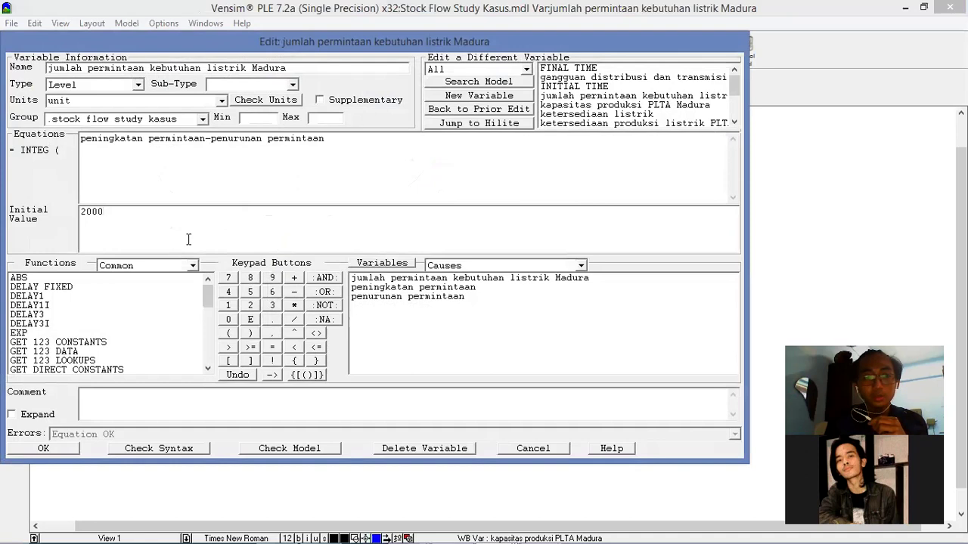
click(531, 451)
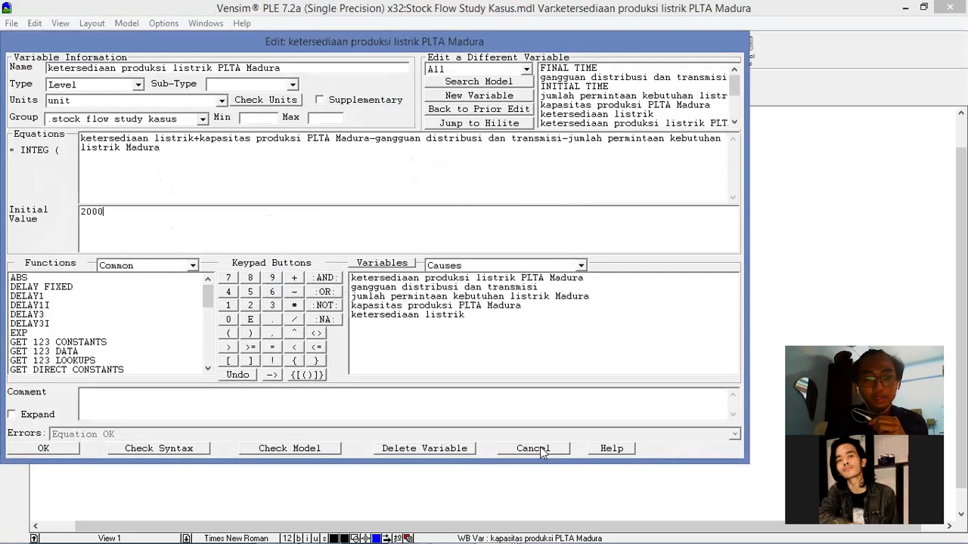
click(540, 447)
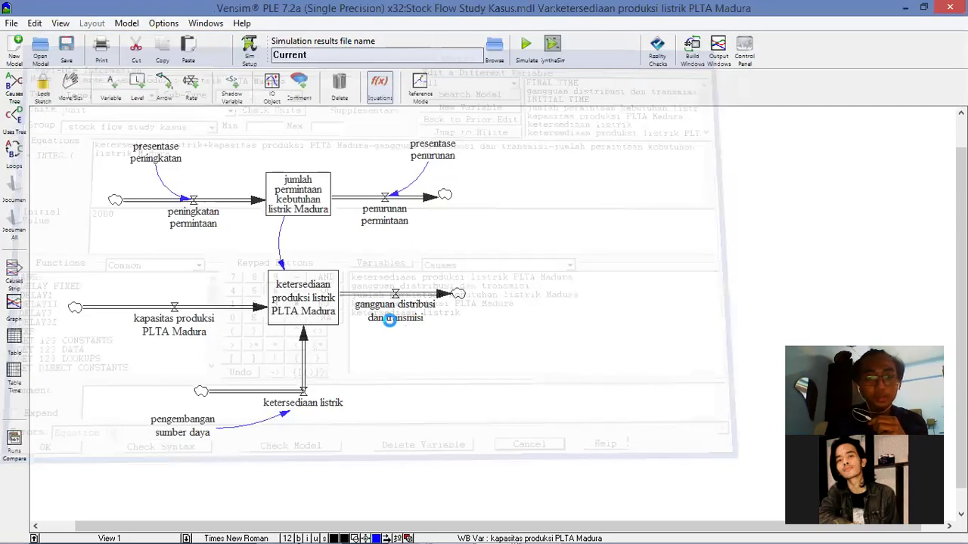
Step: Review the equations of "gangguan distribusi dan transmisi", "kapasitas produksi PLTA Madura" and "pengembangan sumber daya", cancelling each edit
click(390, 321)
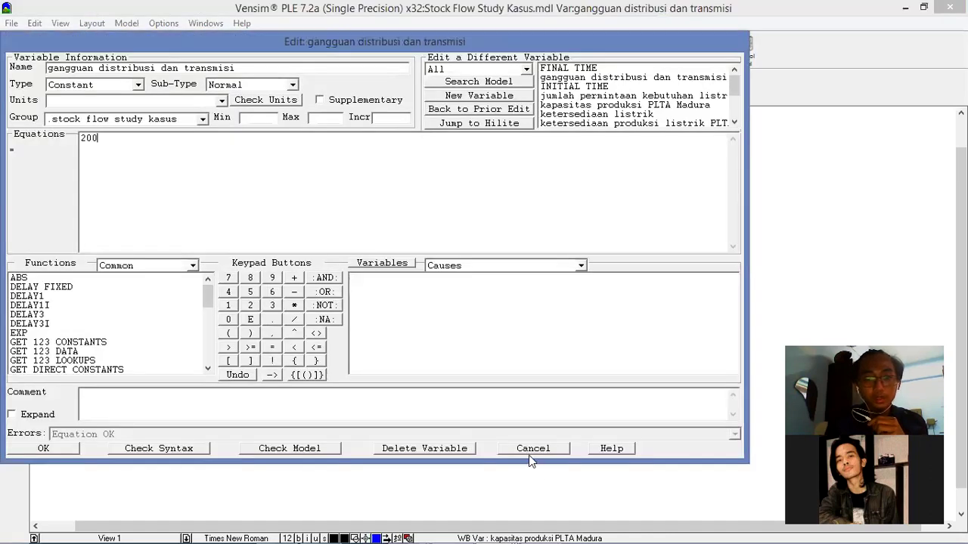
click(529, 449)
click(166, 335)
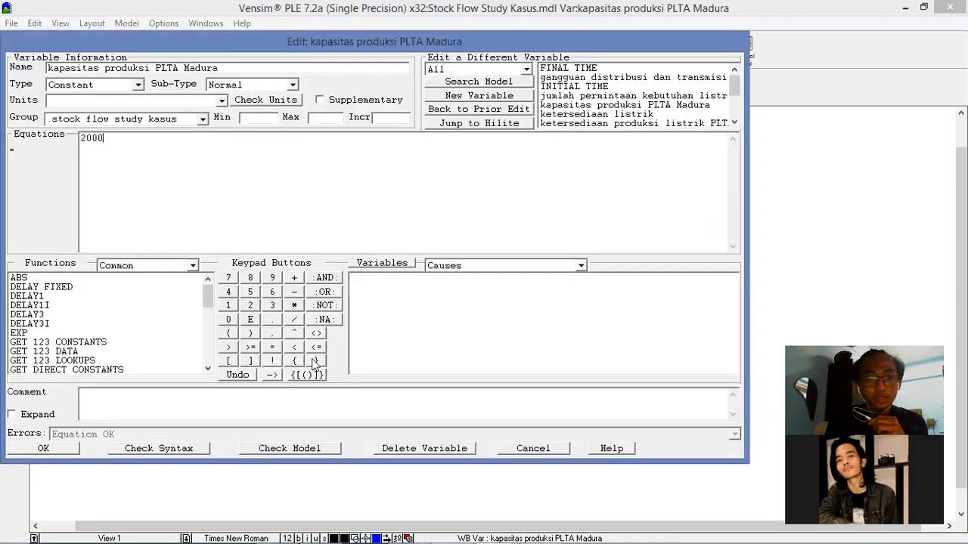
click(542, 449)
click(179, 418)
click(529, 451)
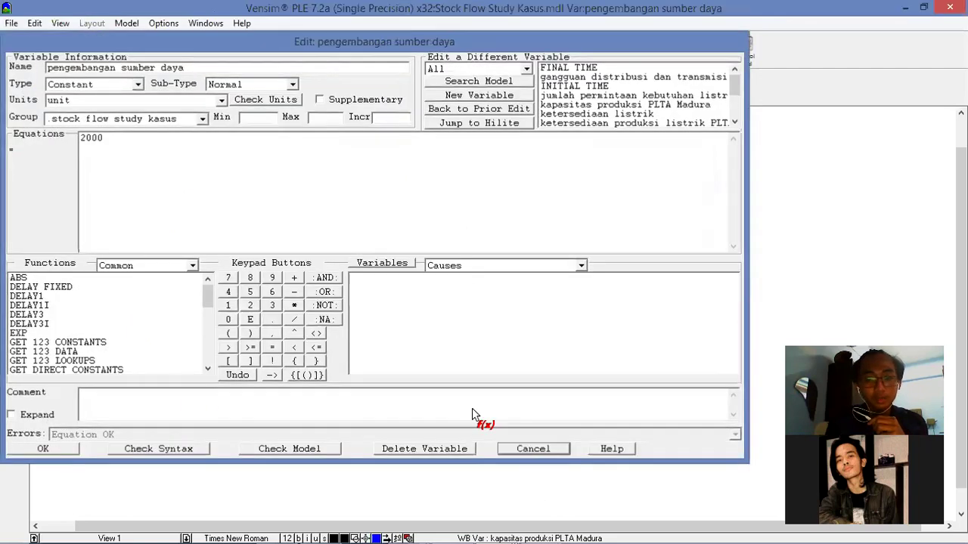
Step: Review the equations of "peningkatan permintaan" and "presentase penurunan", leaving both without changes
click(193, 215)
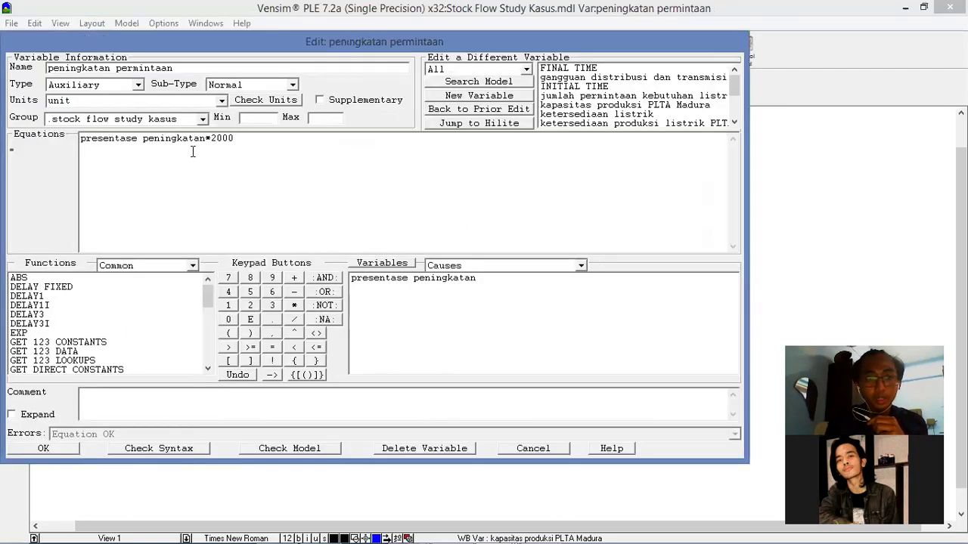
click(541, 449)
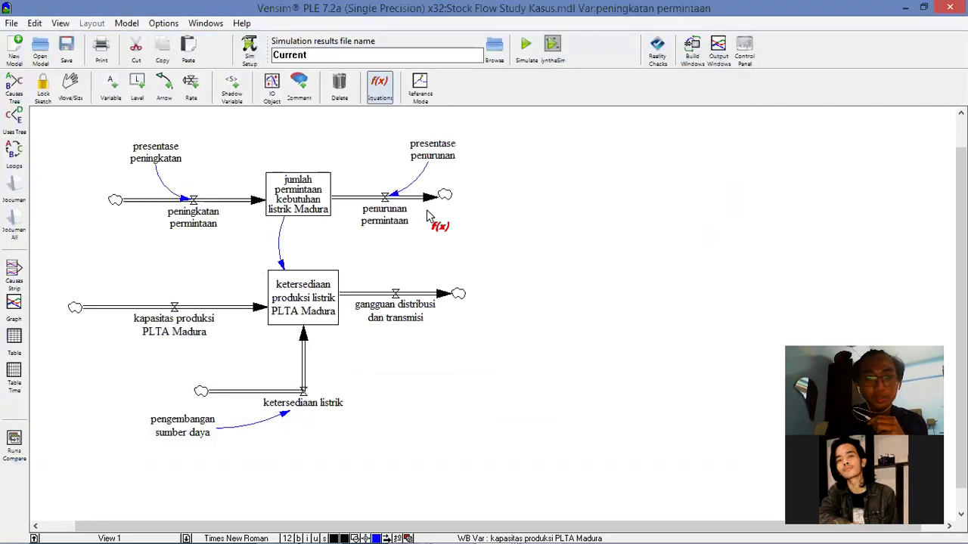
click(432, 149)
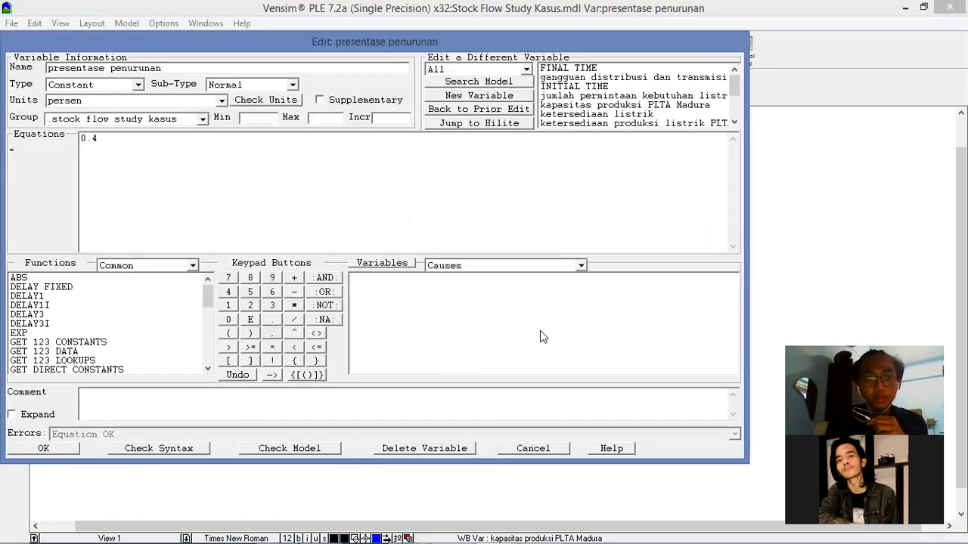
click(551, 448)
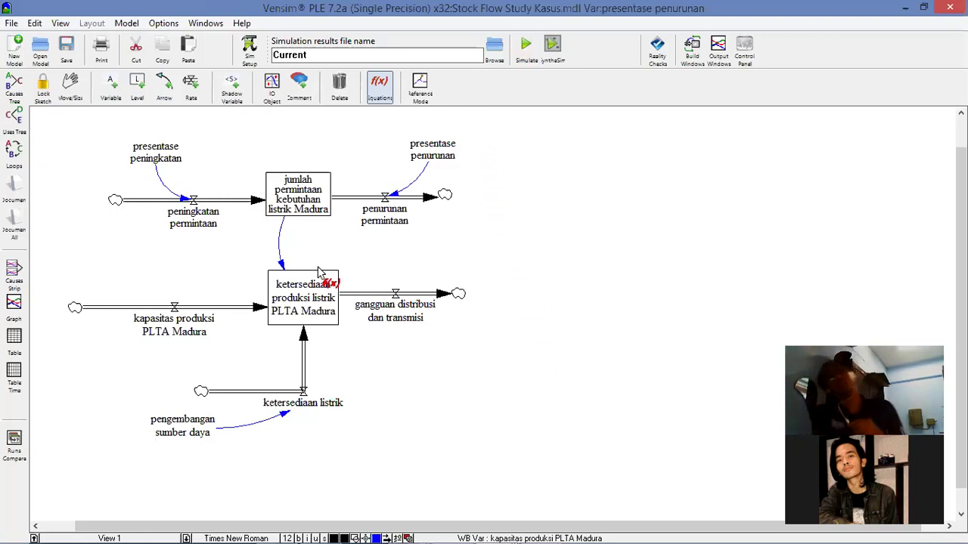
Step: Select the whole stock and flow diagram with the sketch locked and graph all selected variables
key(1)
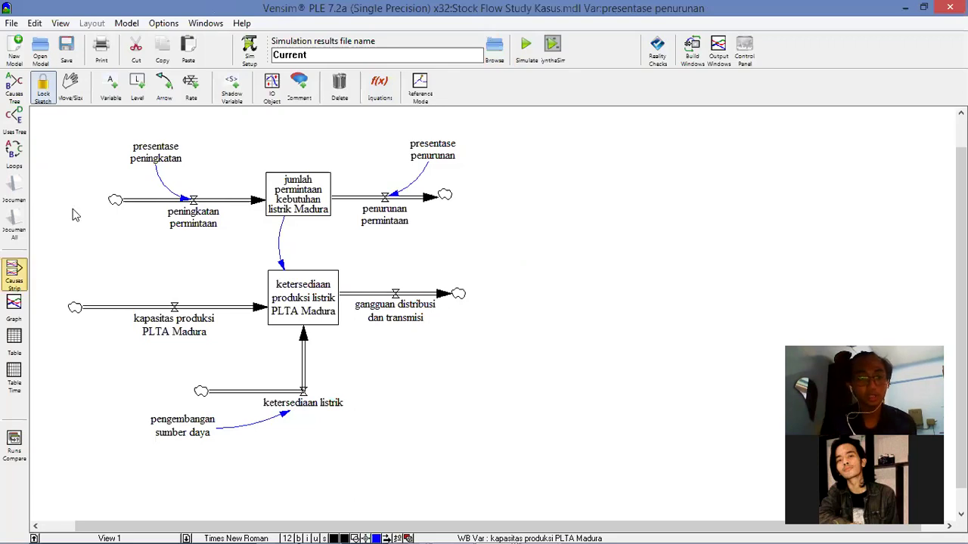
drag(89, 136, 439, 374)
click(54, 156)
drag(533, 457, 541, 461)
click(27, 307)
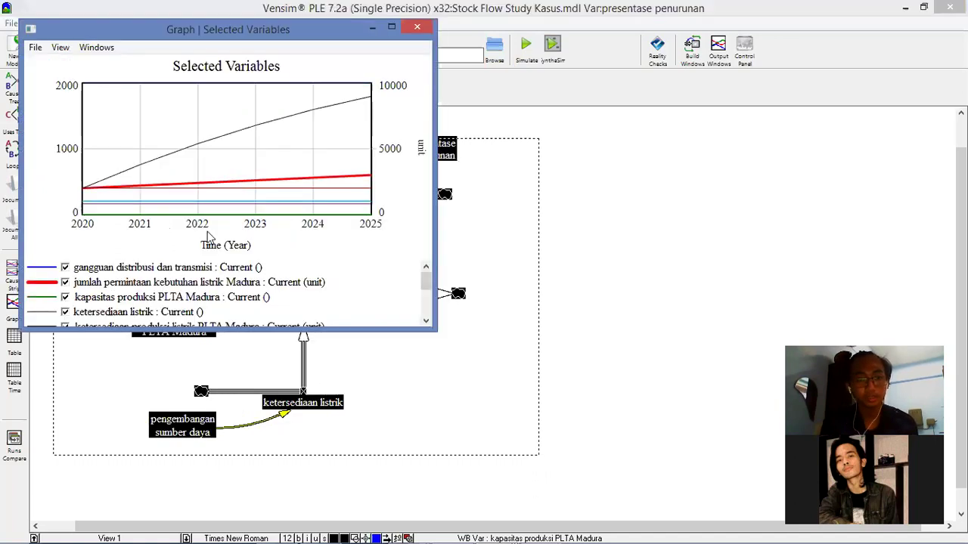
Step: Examine the curves and legend entries in the Selected Variables graph and close the graph
drag(312, 32, 422, 83)
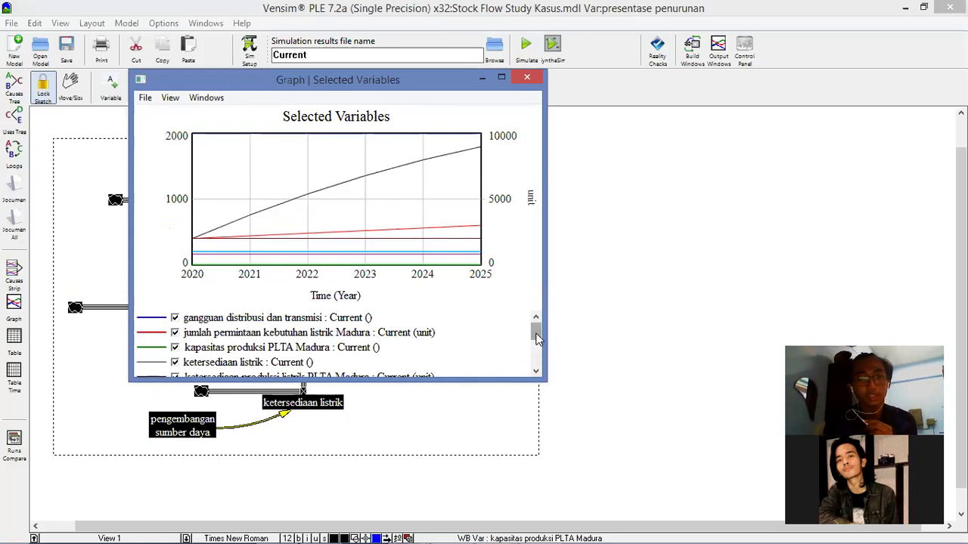
drag(536, 334, 536, 339)
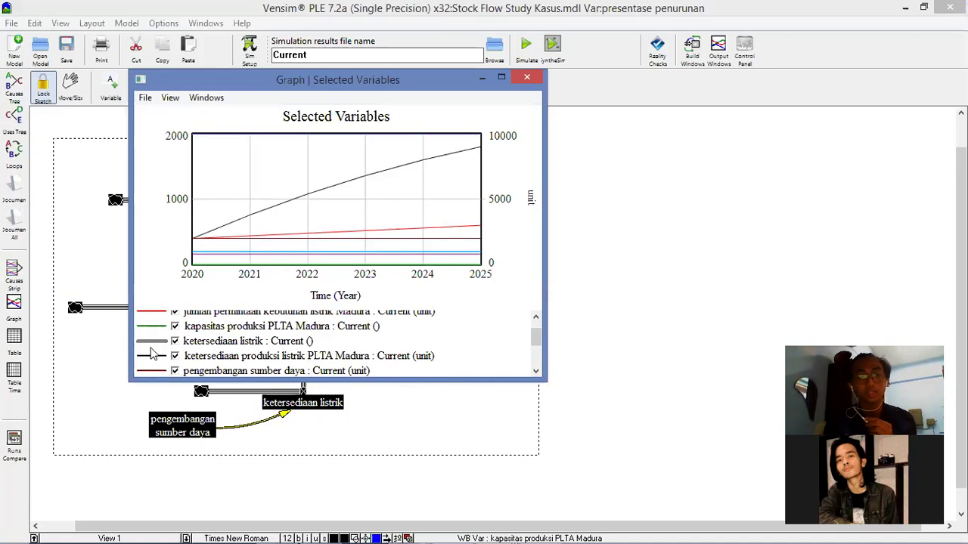
click(527, 80)
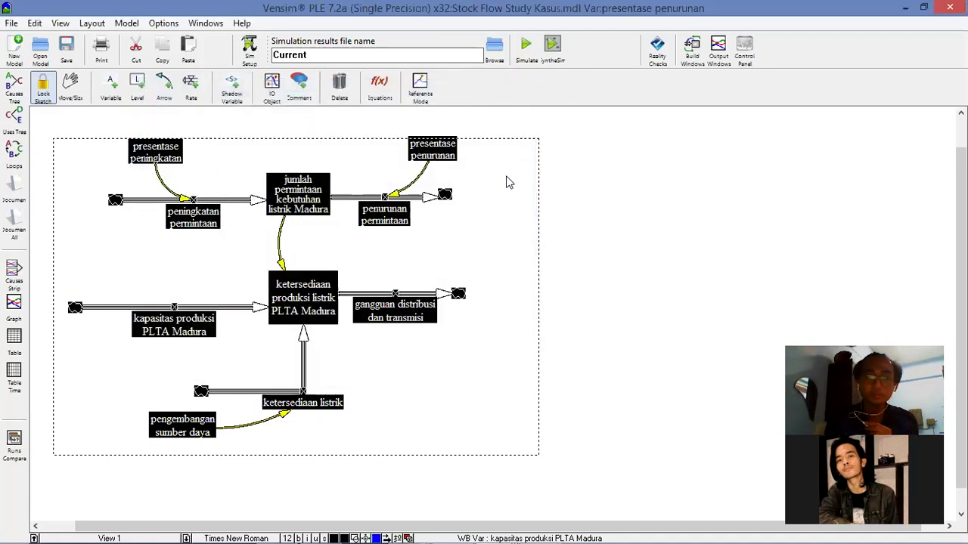